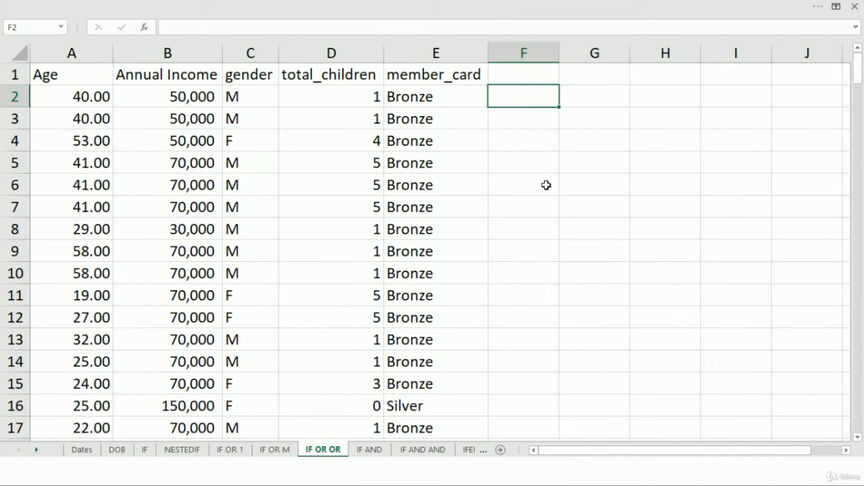
Start an IF formula with a nested OR in F2, with A2>60 as the first condition
text(=if)
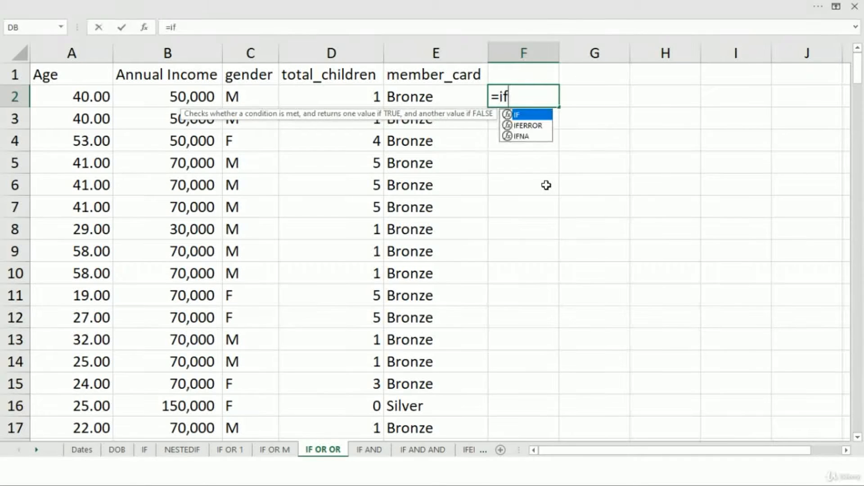
key(Tab)
text(or)
key(Tab)
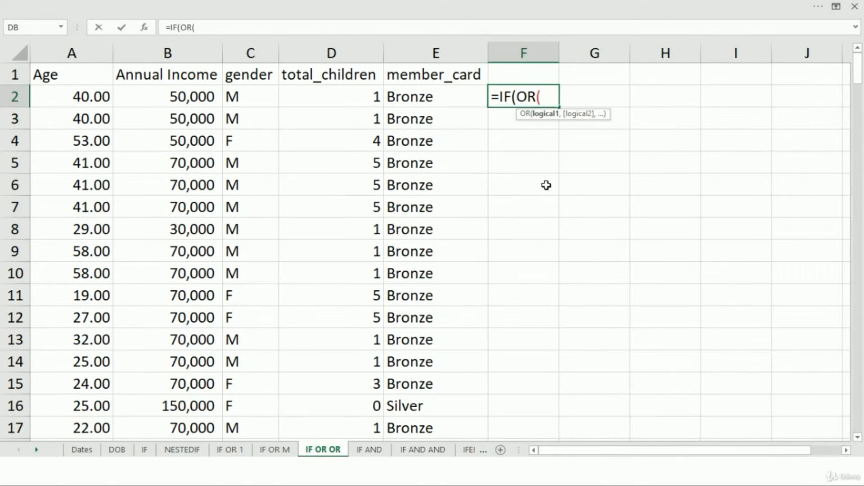
key(Left)
key(Left)
key(Left)
key(Left)
key(Left)
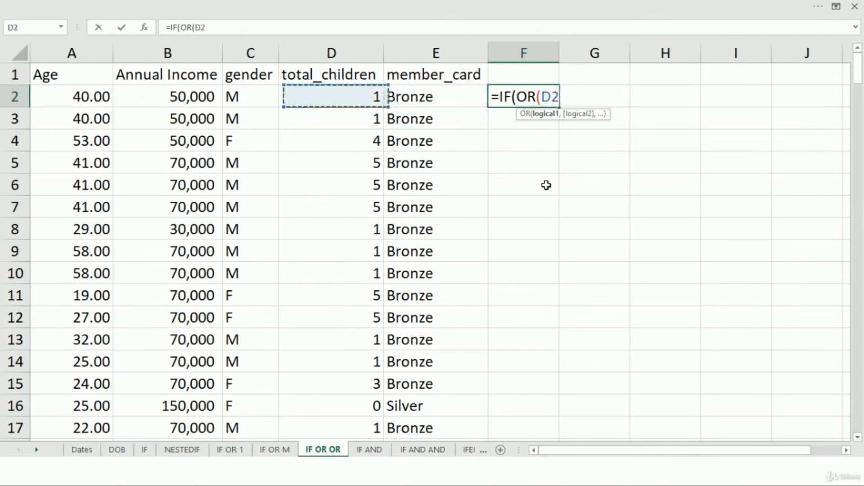
text(>)
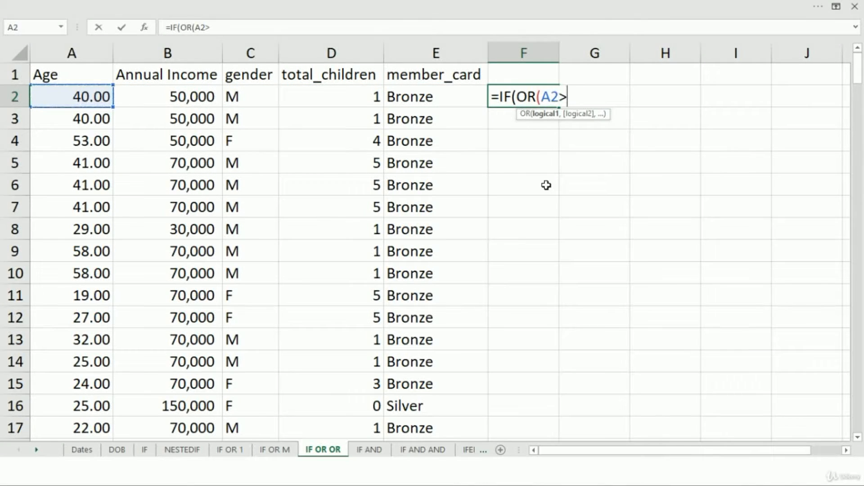
text(60,)
Add the annual income condition B2>80000 to the OR test in F2
key(Left)
key(Left)
key(Left)
key(Left)
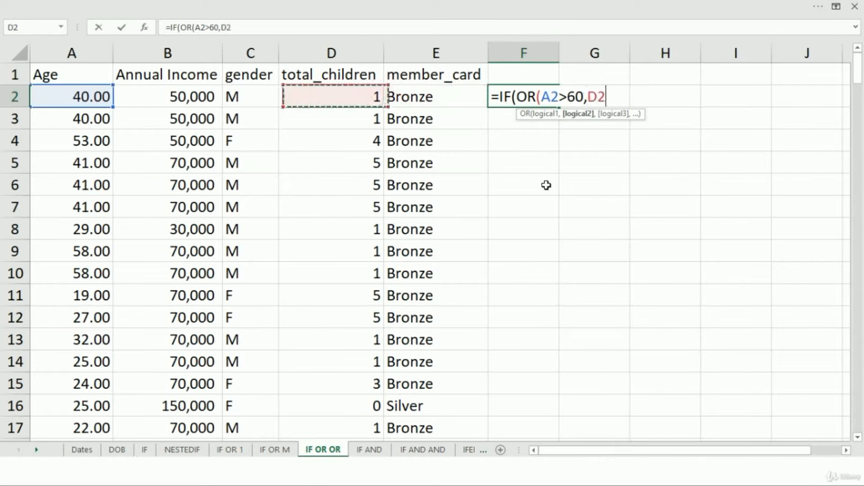
text(>)
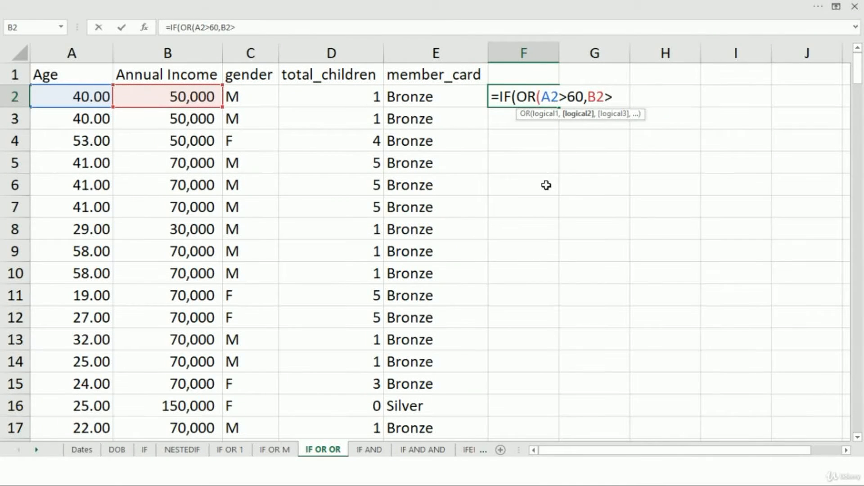
text(80000,)
Add the gender condition C2="F" to the OR test in F2
key(Left)
key(Left)
key(Left)
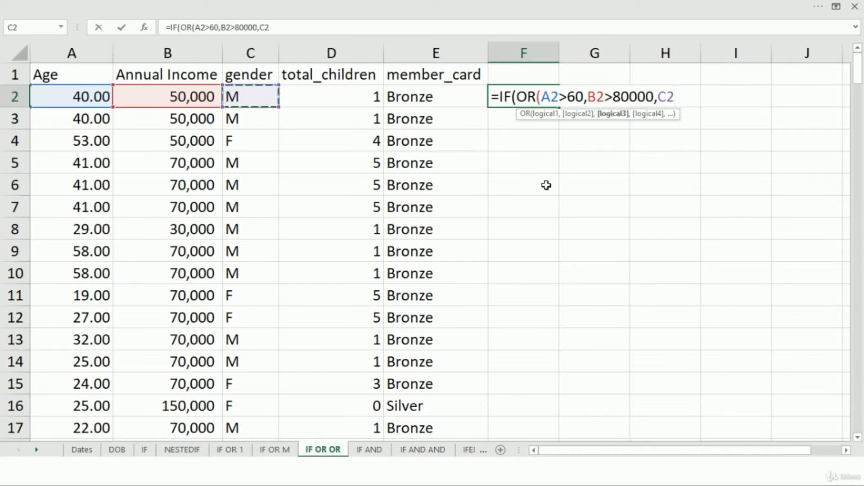
text(="F)
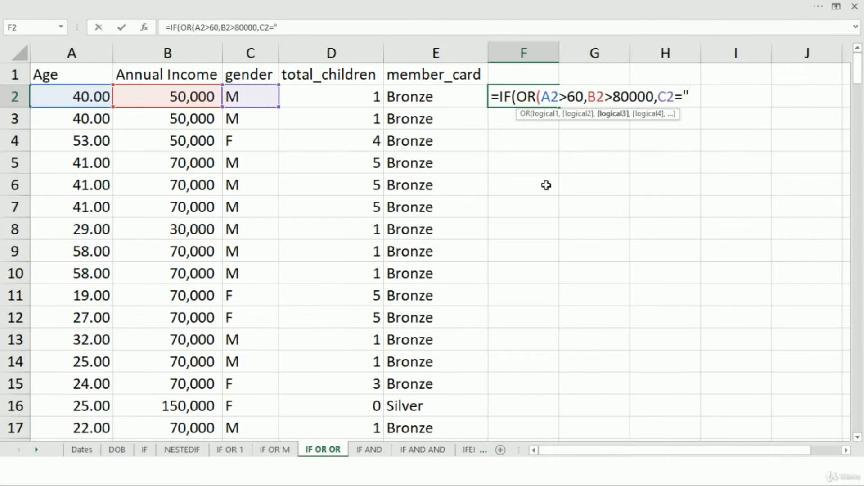
text(",)
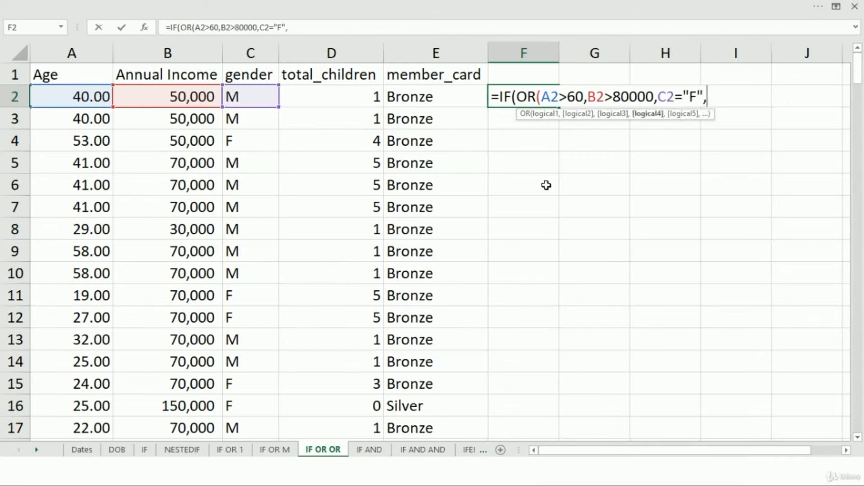
Add the total children condition D2>2 to the OR test in F2
key(Left)
key(Left)
text(>)
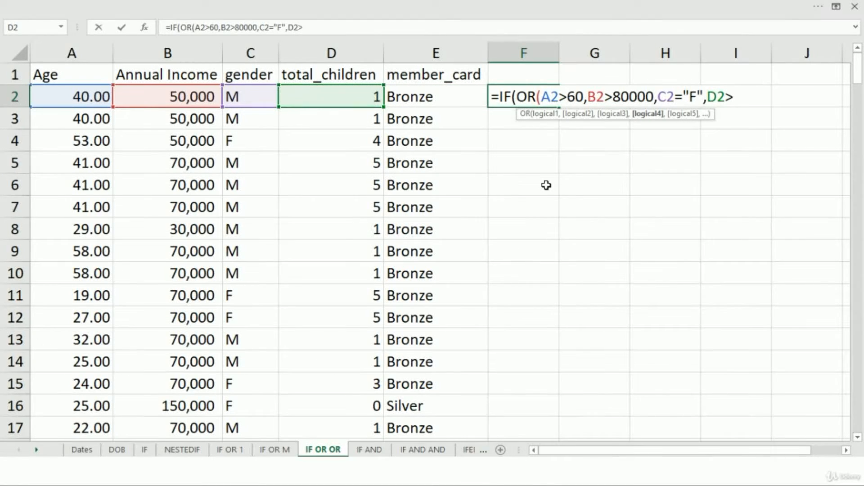
text(2)
text(,)
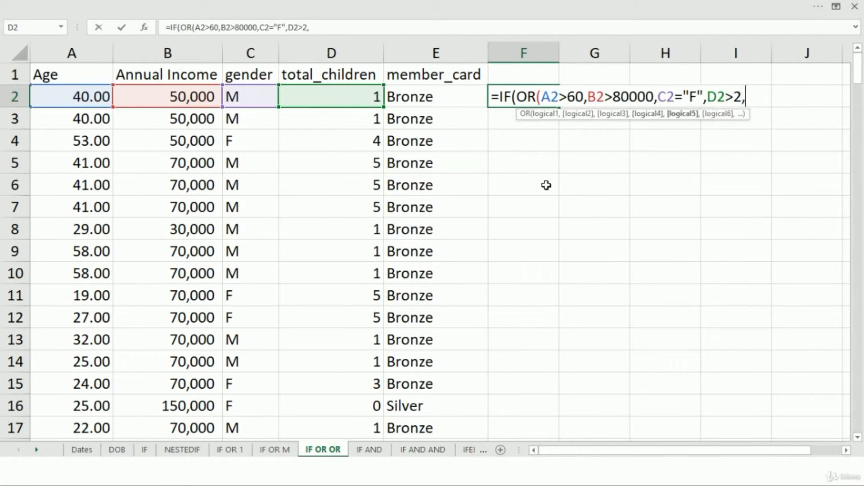
Add the member card conditions E2="Golden" and E2="Platinum", and close the OR test
key(Left)
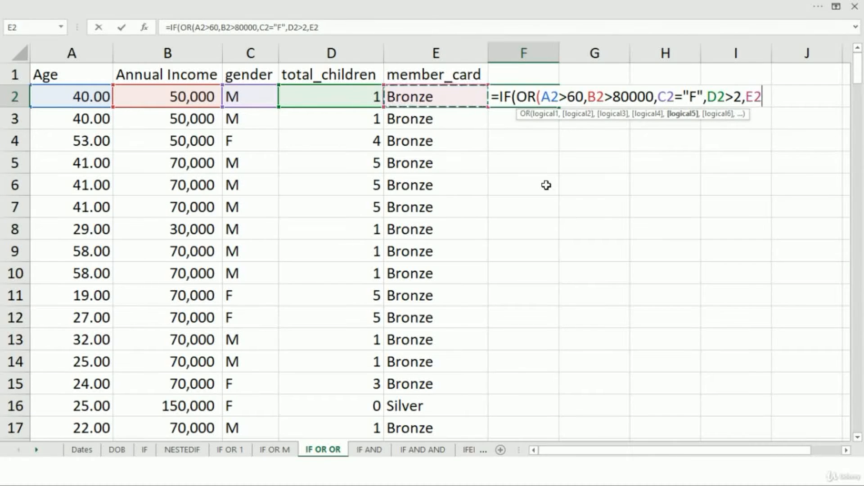
text(="G)
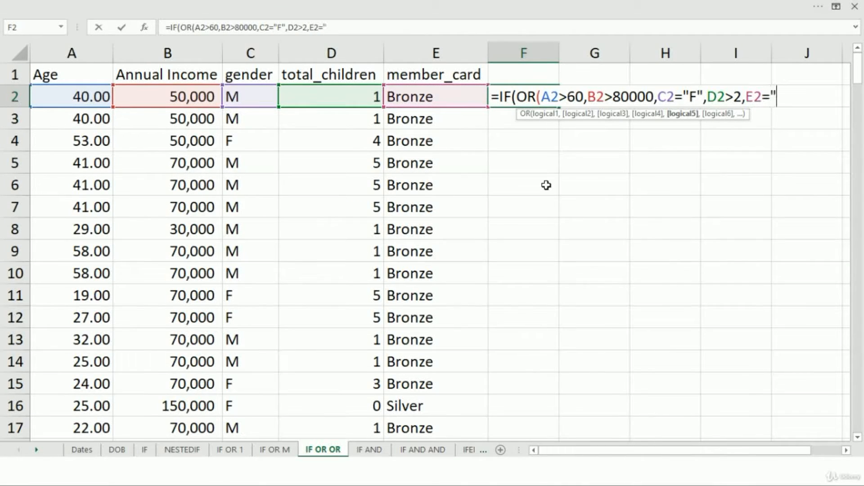
text(olden)
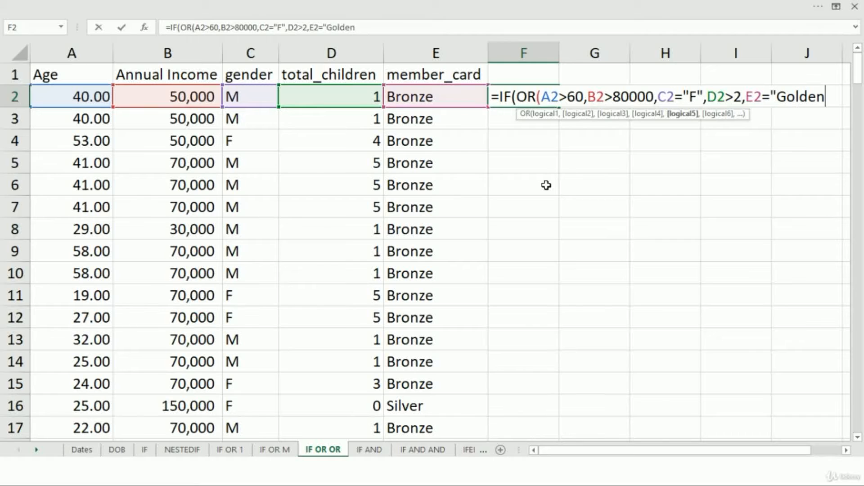
text(",)
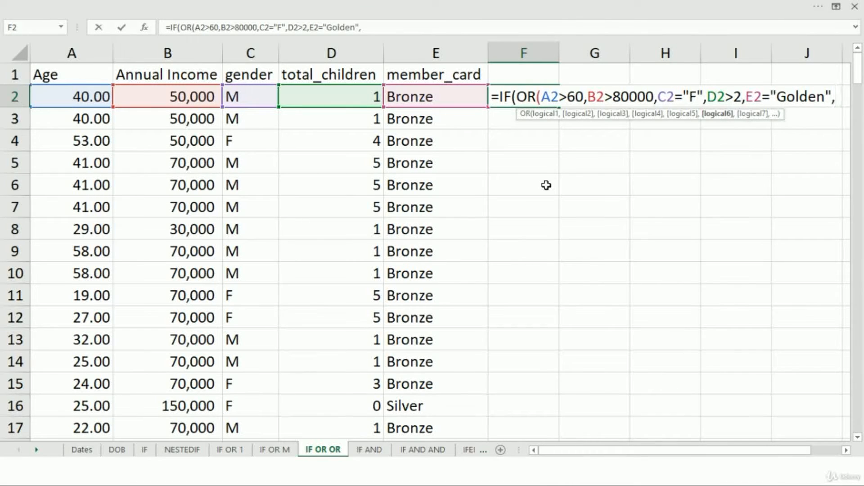
key(Left)
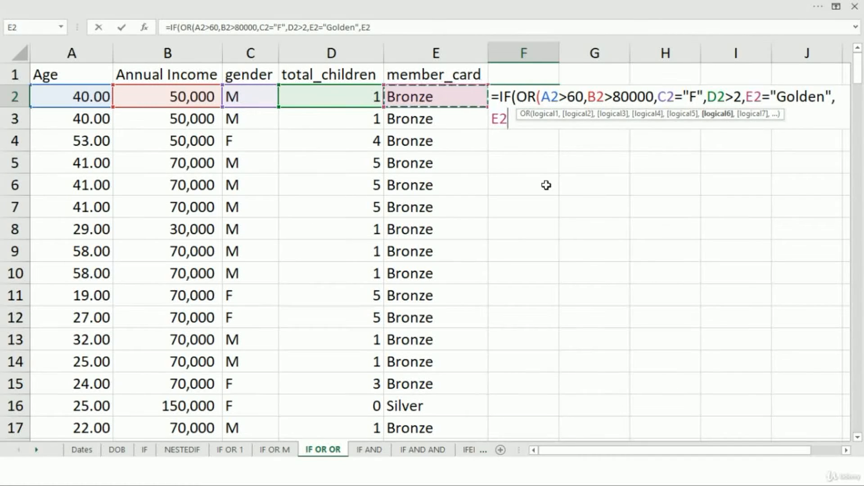
text(=)
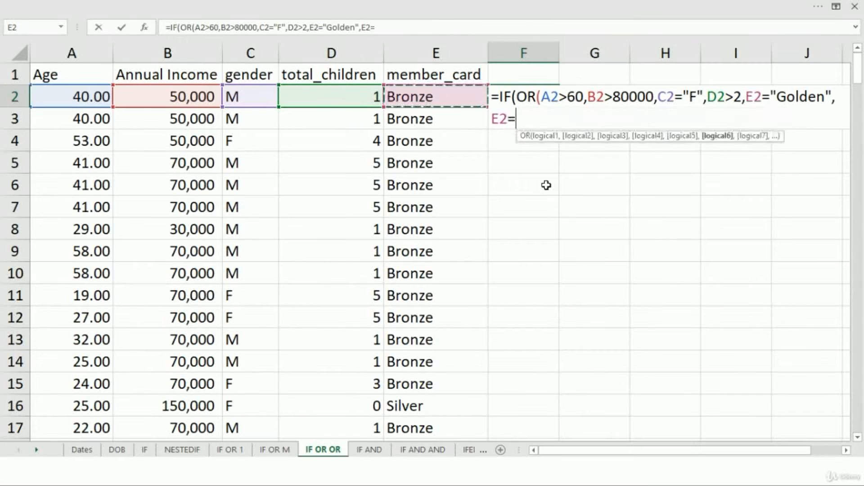
text("Plat)
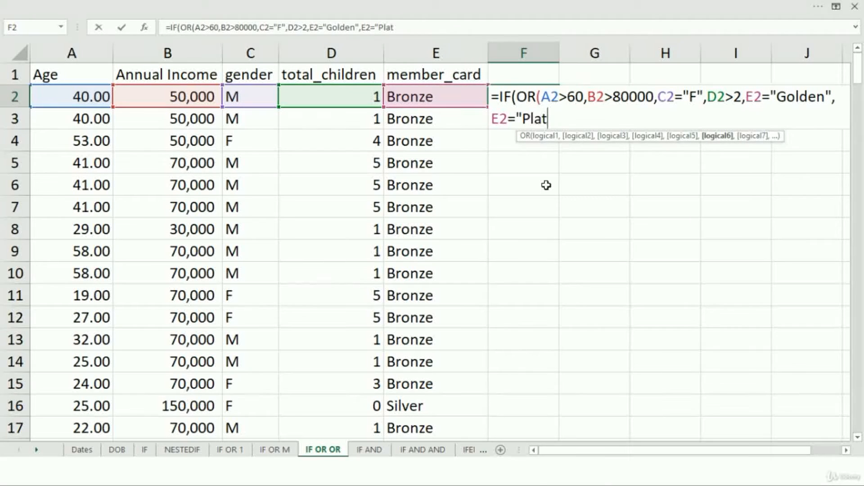
text(inum")
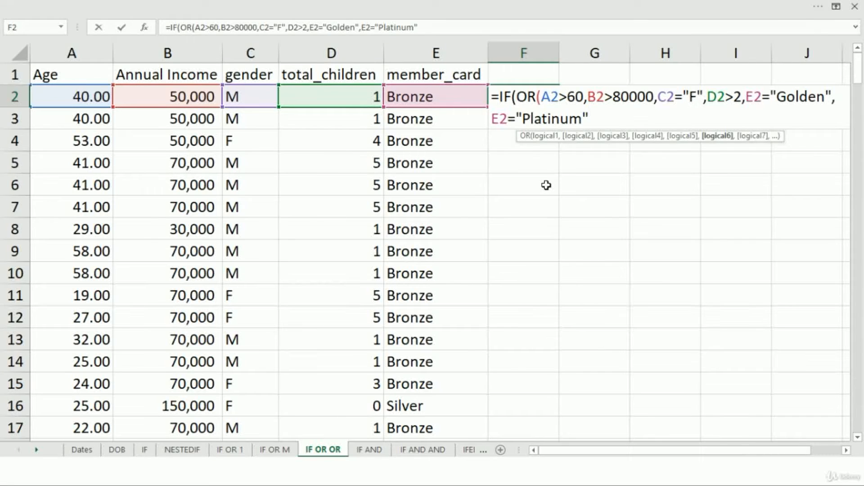
text(()
key(BackSpace)
text())
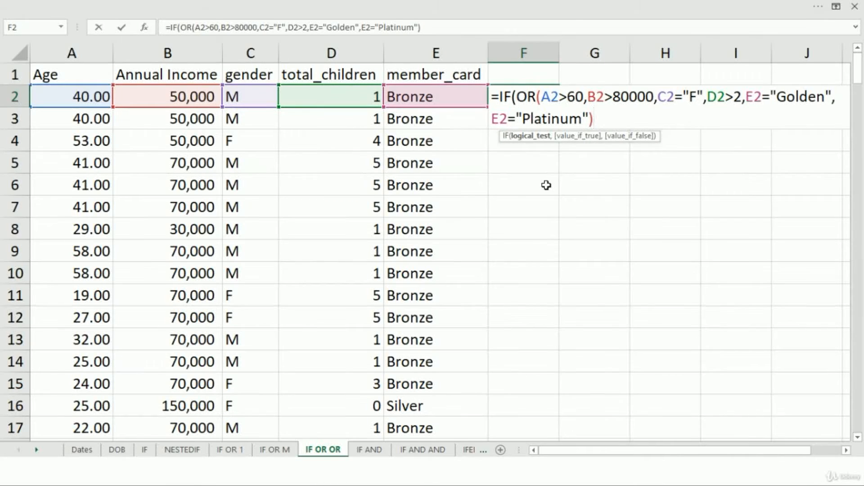
text(,)
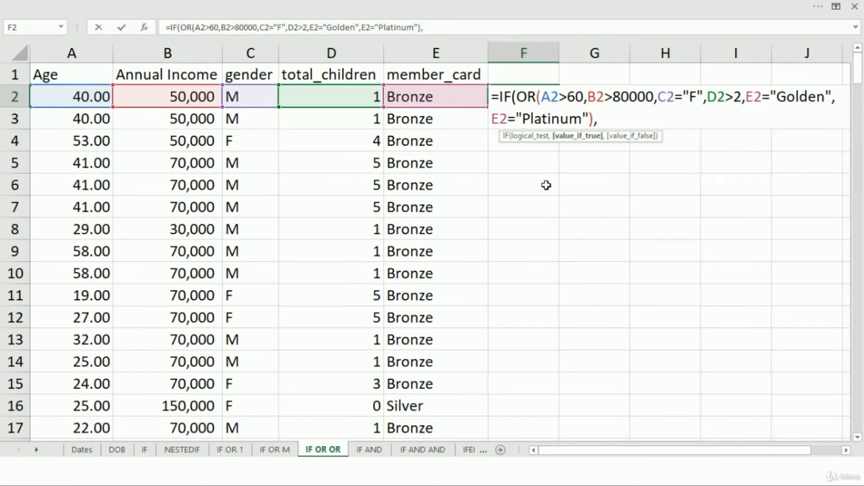
text("Free up)
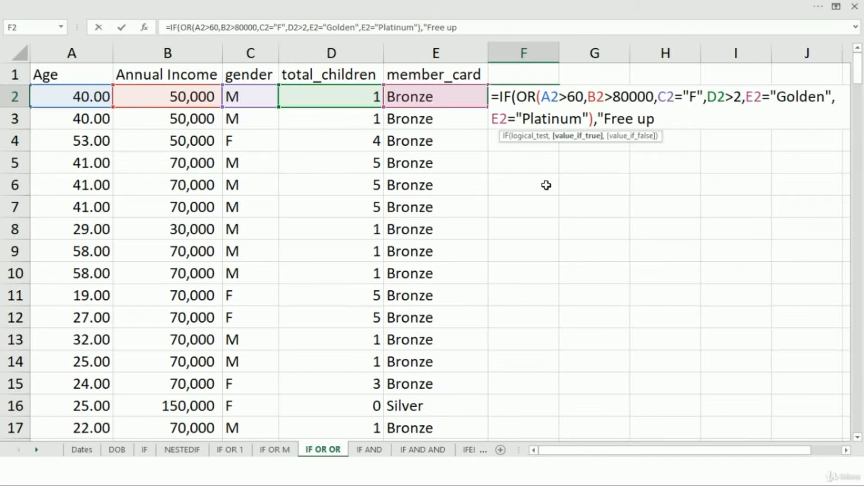
text(grade)
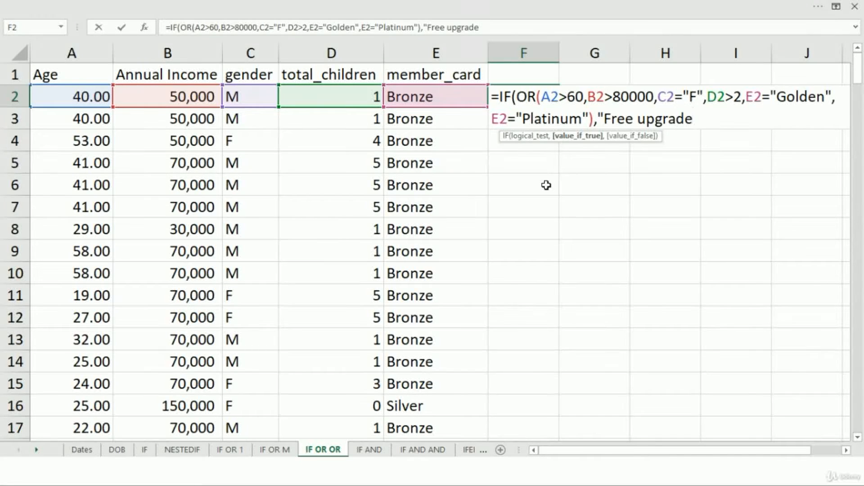
text(",)
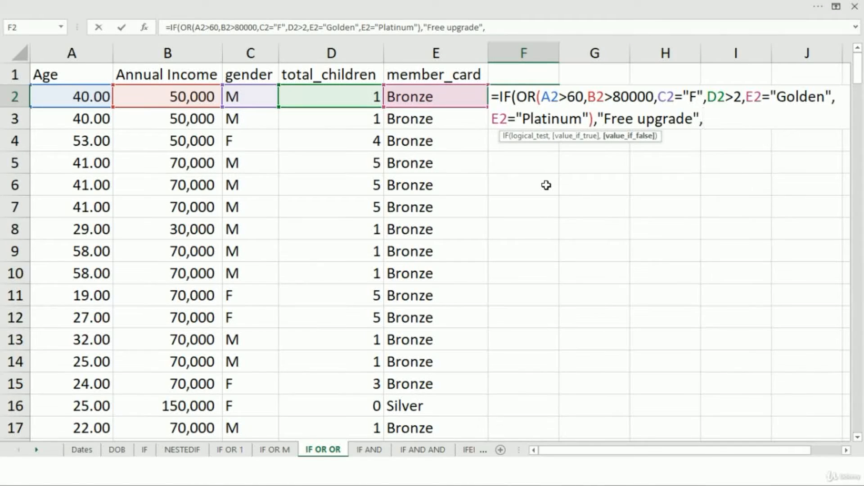
text(")
text(No upgrade")
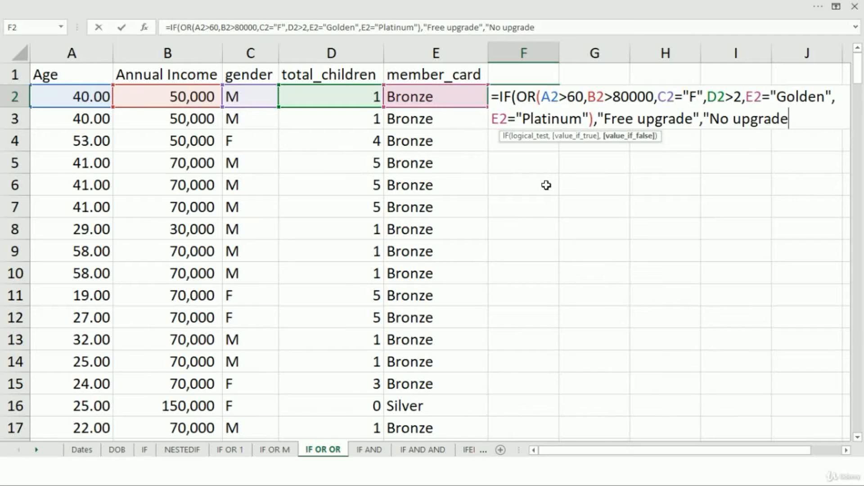
text(_)
Complete the IF formula with "Free upgrade" when true and "No upgrade" when false, and enter it in F2
key(BackSpace)
text())
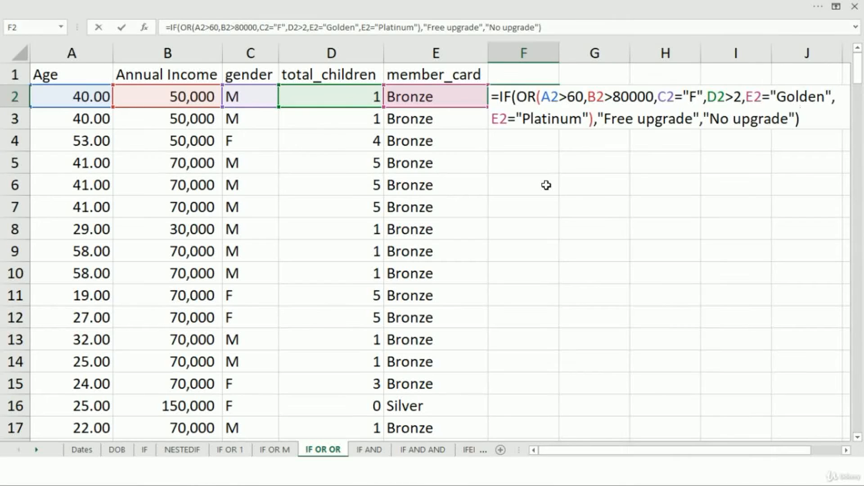
key(ctrl+Return)
key(Return)
Copy the F2 formula down column F to row 201
key(Up)
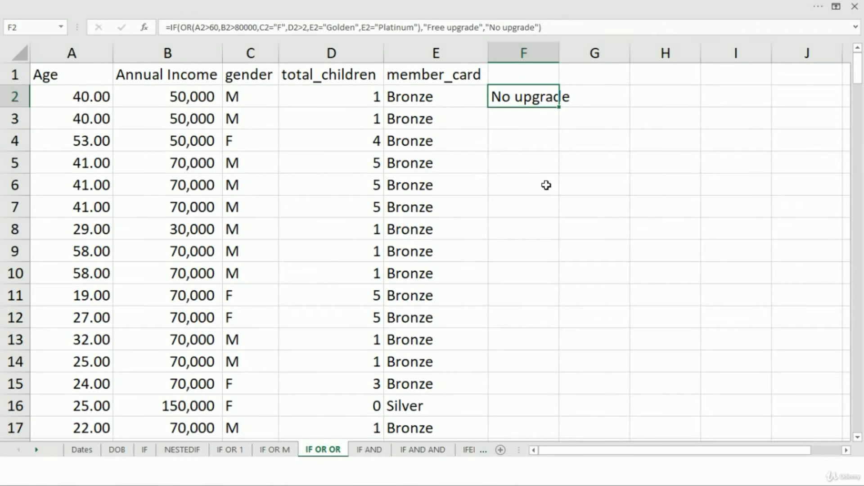
key(ctrl+c)
key(Left)
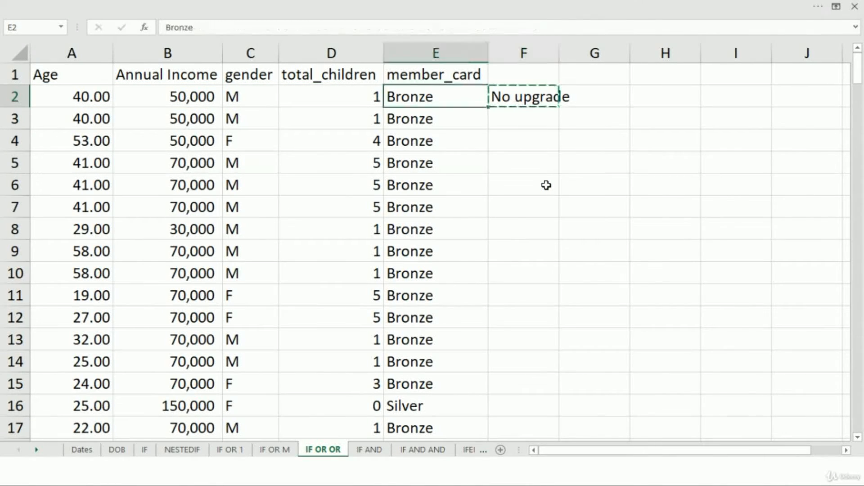
key(ctrl+Down)
key(Right)
key(ctrl+shift+Up)
key(ctrl+v)
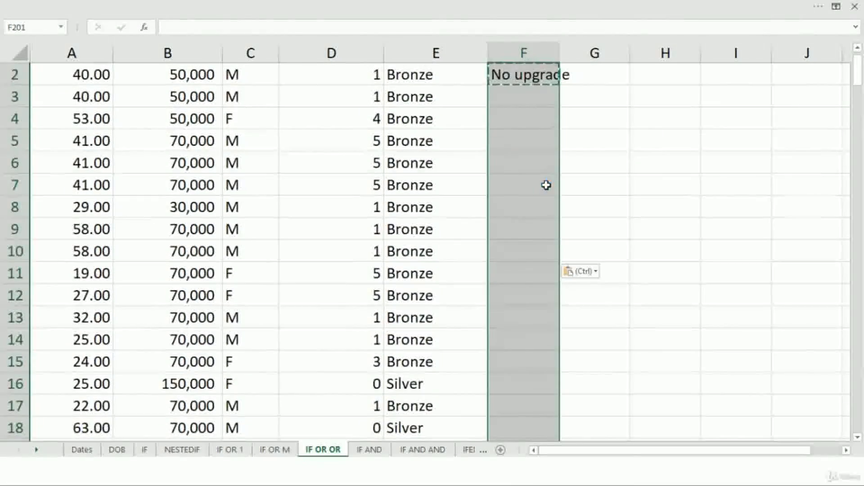
key(Escape)
Widen column F enough to fit the upgrade texts
key(ctrl+Up)
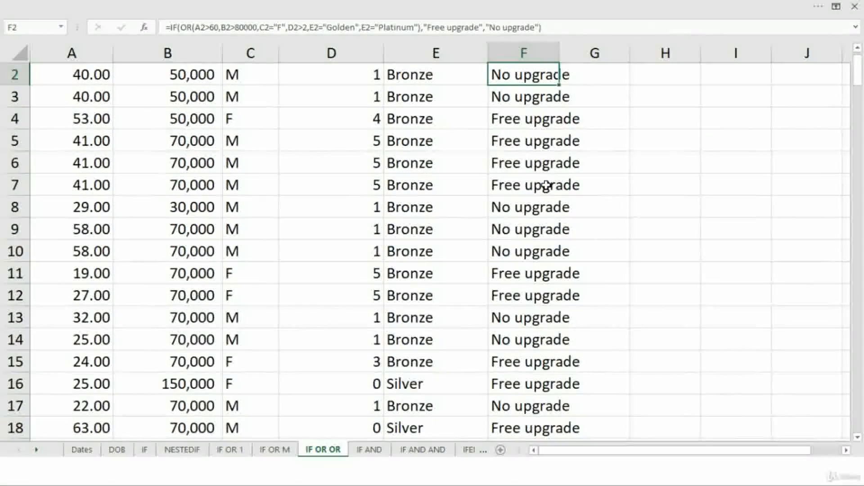
key(Up)
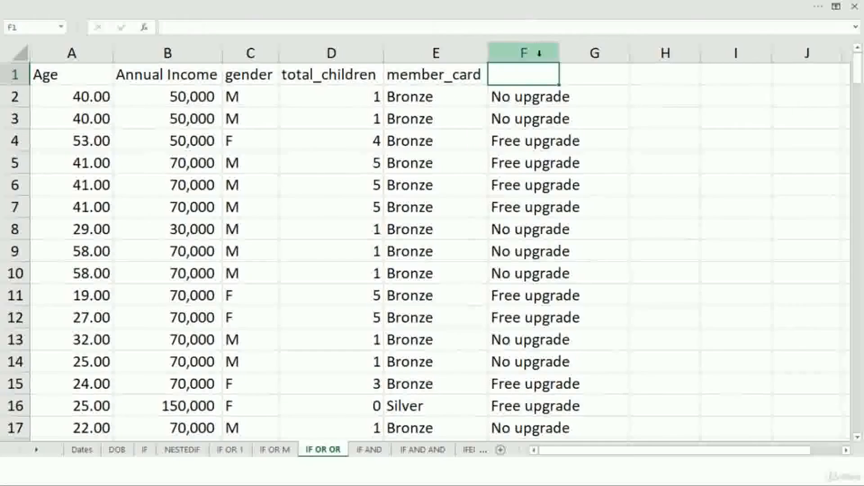
drag(563, 58, 586, 62)
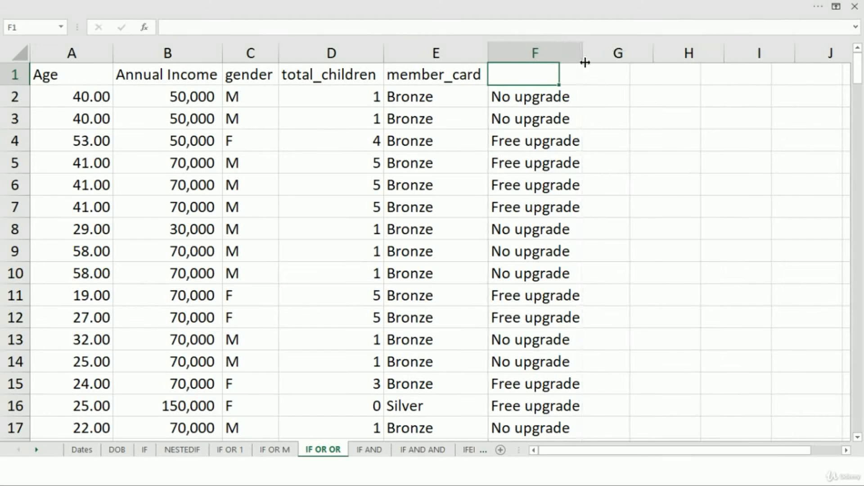
Check the formula results in F2 to F4 against the row values, including the gender in C4
click(523, 102)
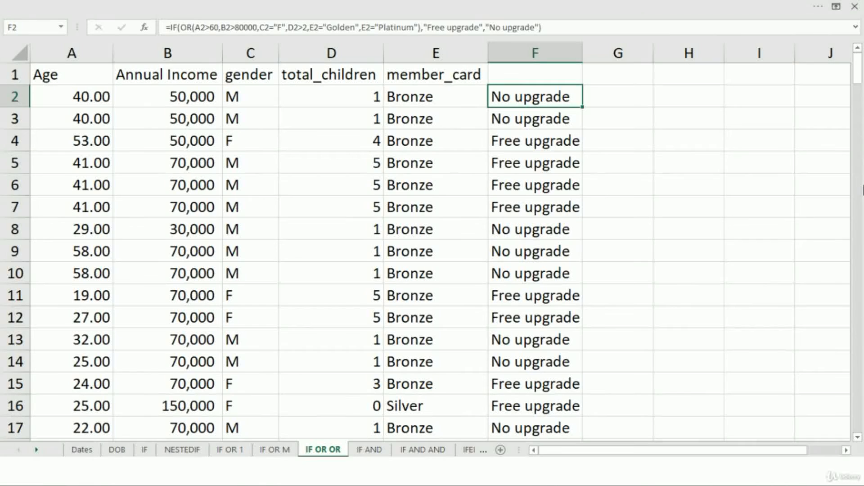
key(Down)
key(Down)
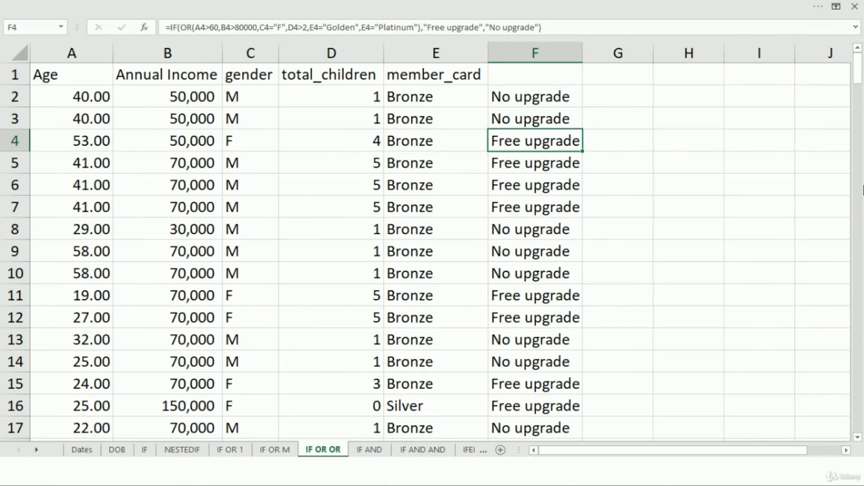
key(Left)
key(Left)
key(Left)
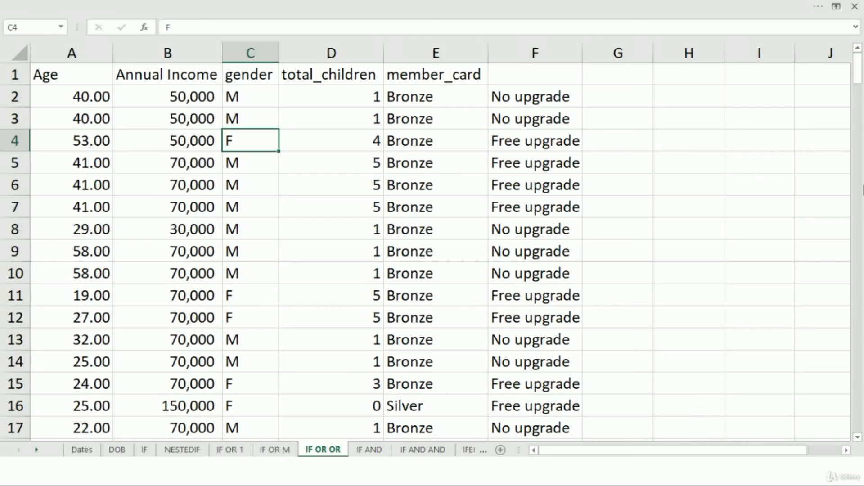
Set the gender in C4 to M and check how the upgrade result in F4 responds
key(Right)
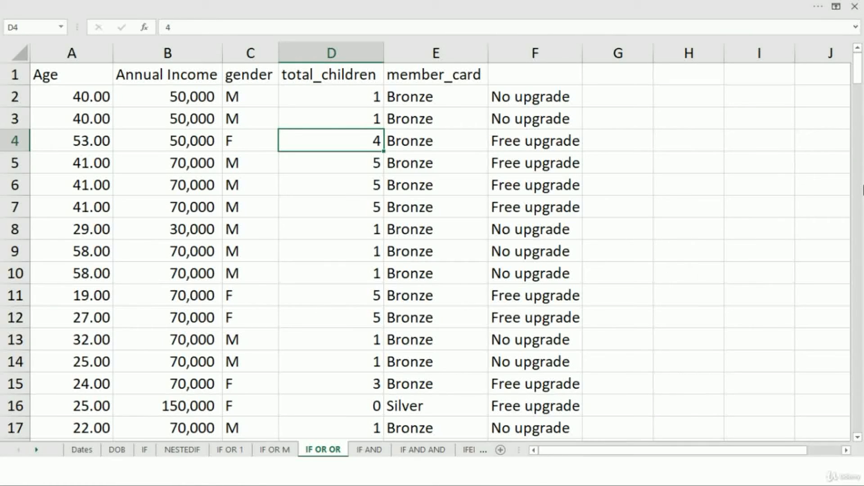
key(Left)
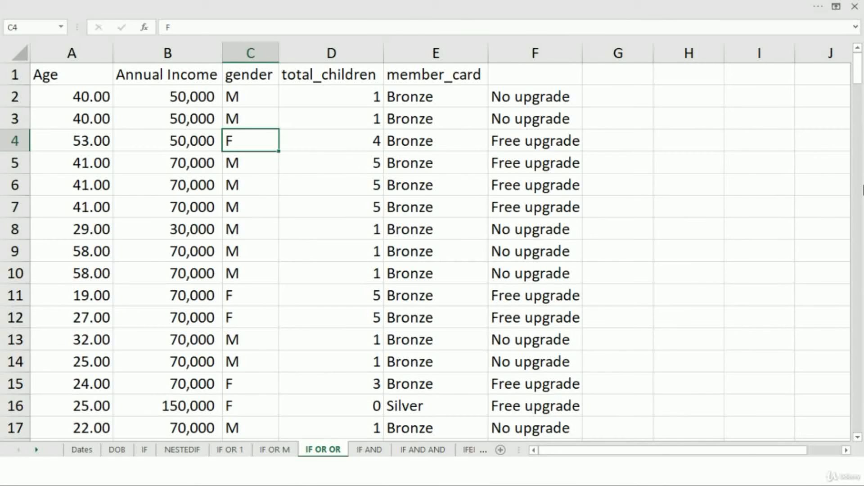
text(M)
key(Return)
key(Up)
key(Right)
key(Right)
key(Right)
key(Left)
key(Left)
key(Right)
key(Left)
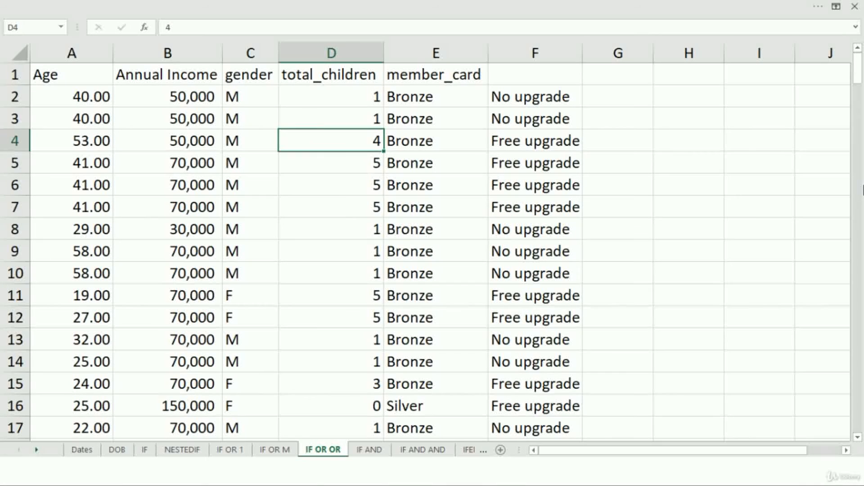
Set total_children in D4 to 1 and check the upgrade result in F4 again
text(1)
key(Return)
key(Up)
key(Right)
key(Left)
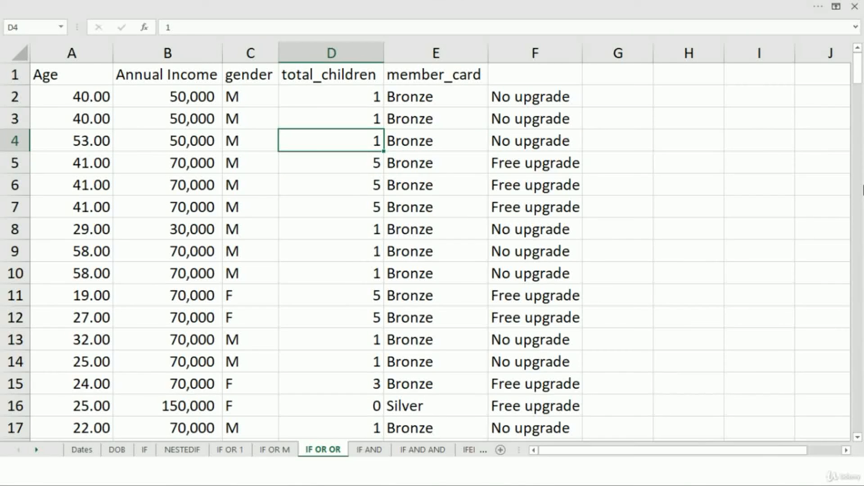
Undo the two test changes to the gender and total_children values in row 4, and review the row's cells
key(ctrl+z)
key(ctrl+z)
key(Left)
key(Right)
key(Right)
key(Right)
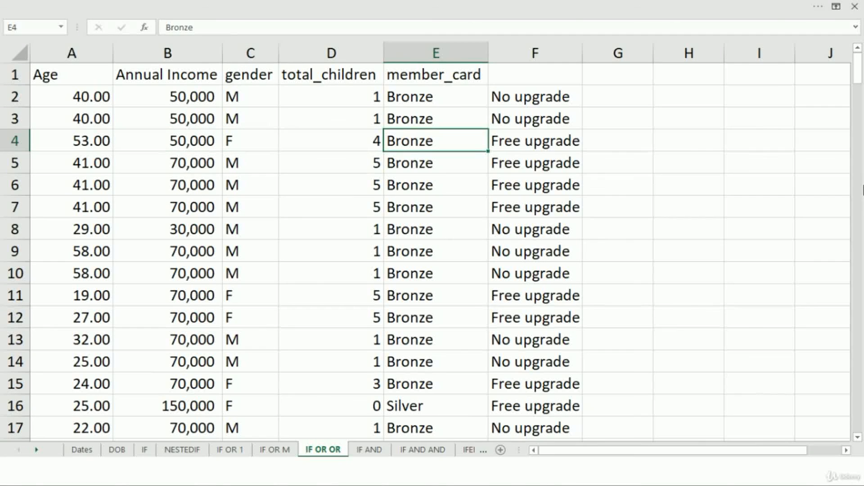
Look through the member_card column down to its end and back, and inspect the IF formula in F2
key(ctrl+Down)
key(ctrl+Up)
key(Down)
key(Right)
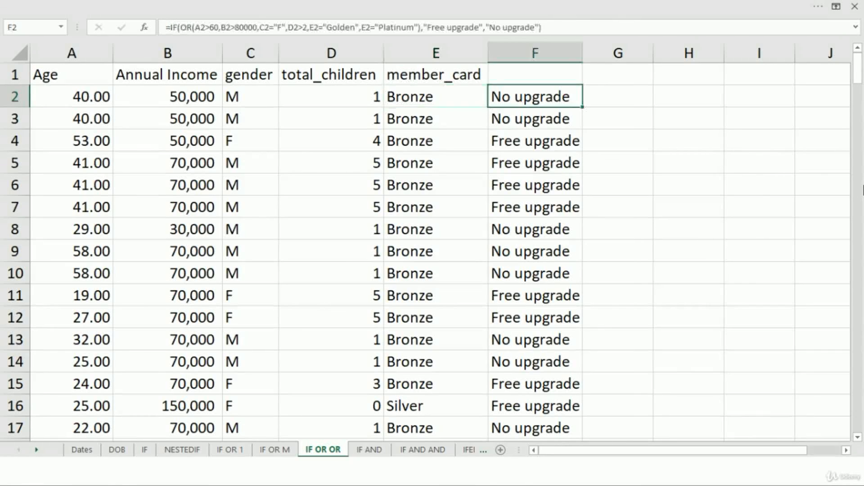